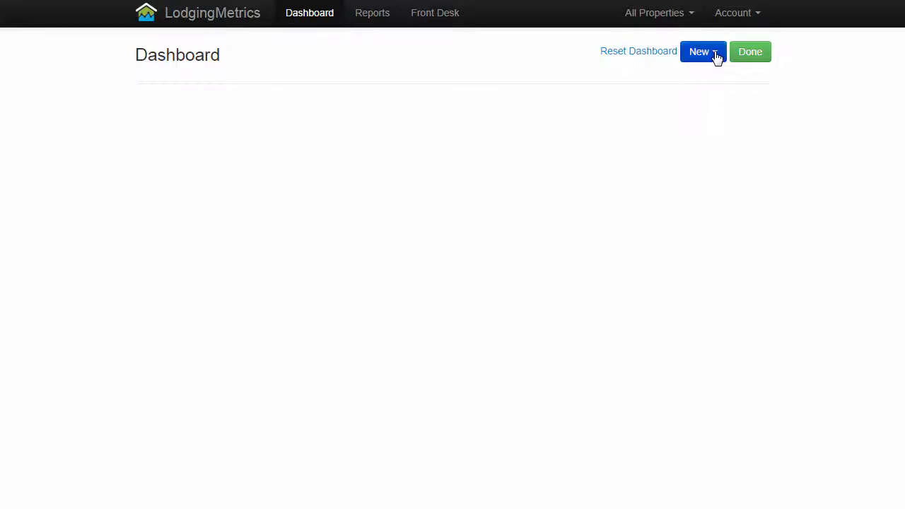
- Start a new number widget on the dashboard and name it "Rooms Sold"
left_click(714, 55)
left_click(712, 79)
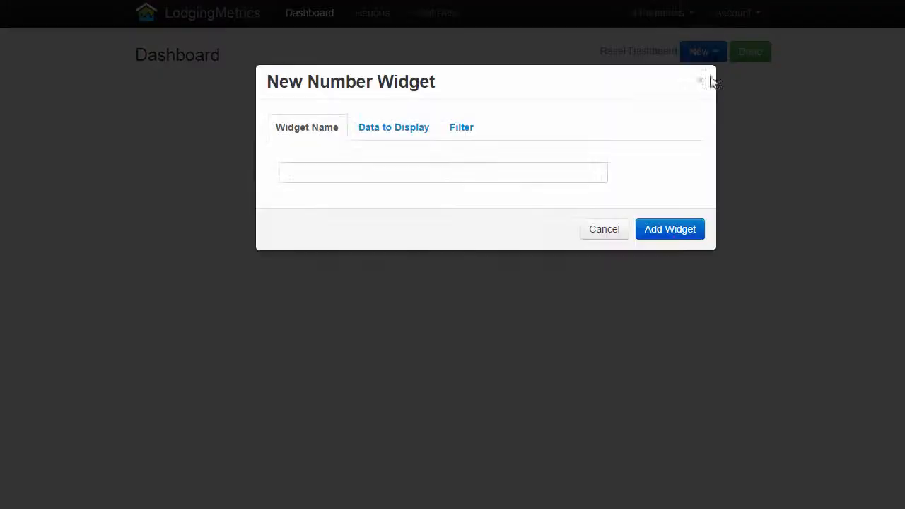
left_click(337, 175)
type("Rooms Sold")
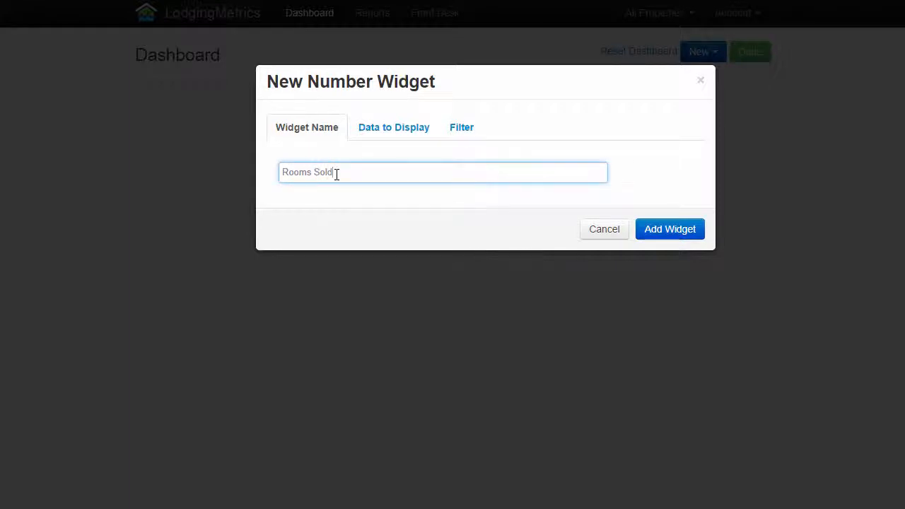
- Set the number widget's data to display to the Rooms Sold metric from the daily numbers
left_click(404, 136)
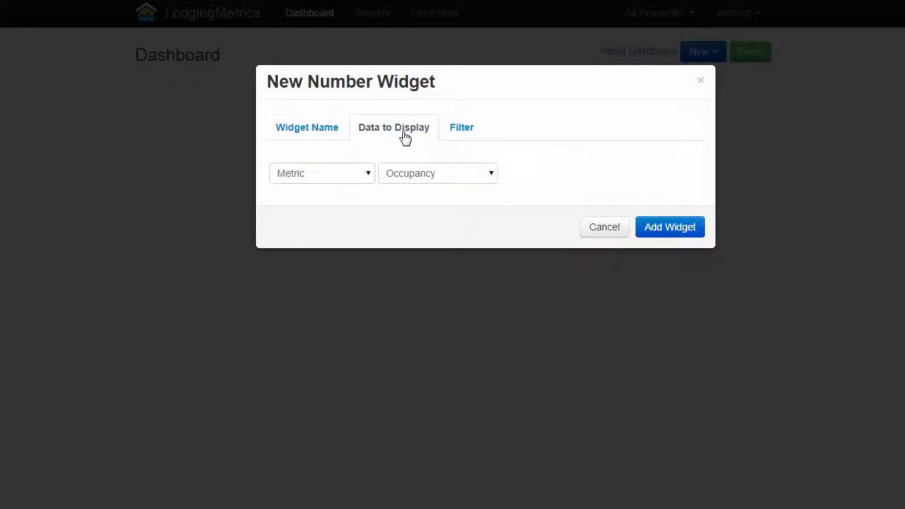
left_click(369, 178)
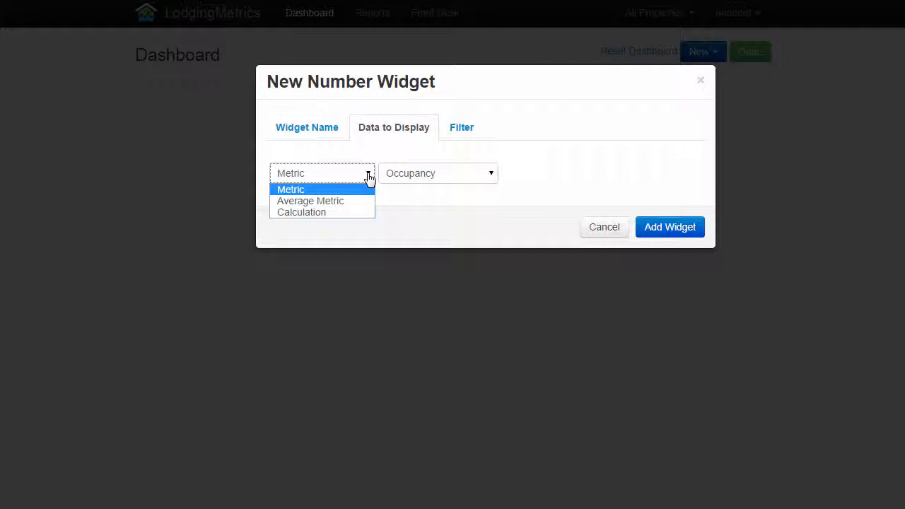
left_click(369, 178)
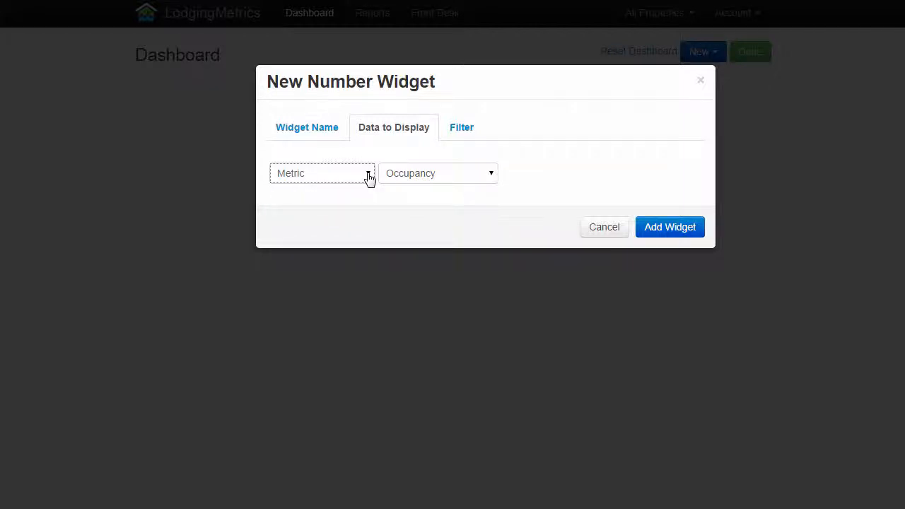
left_click(493, 179)
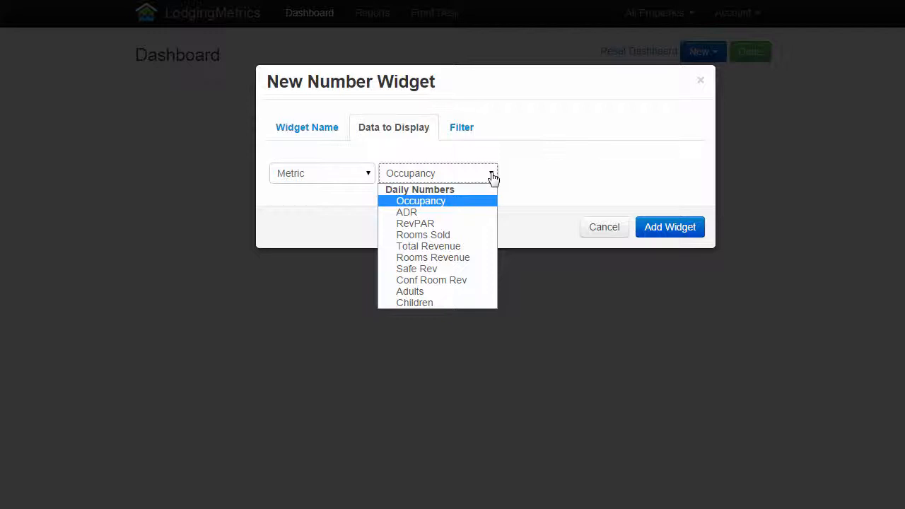
left_click(491, 177)
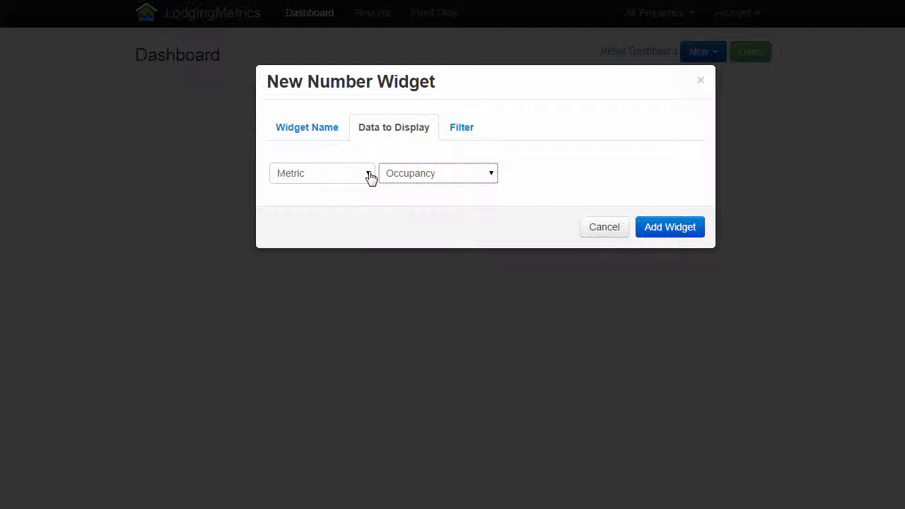
left_click(491, 177)
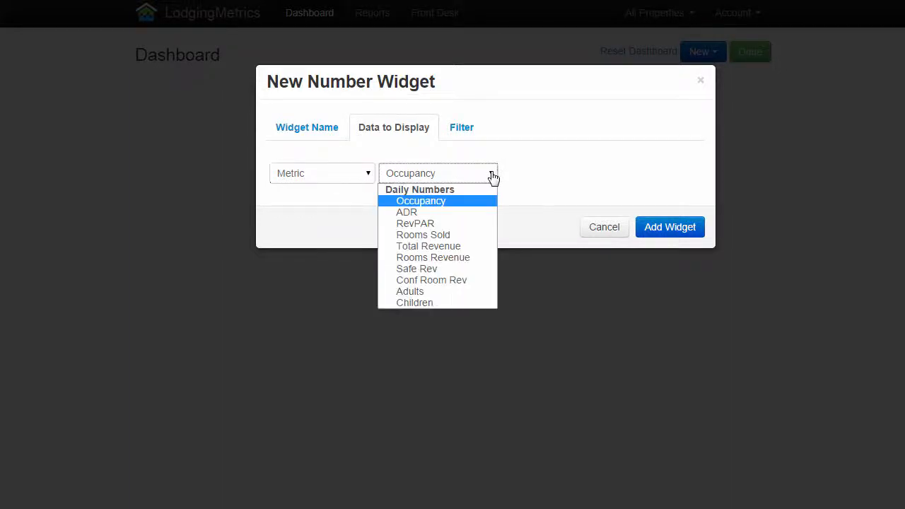
left_click(459, 236)
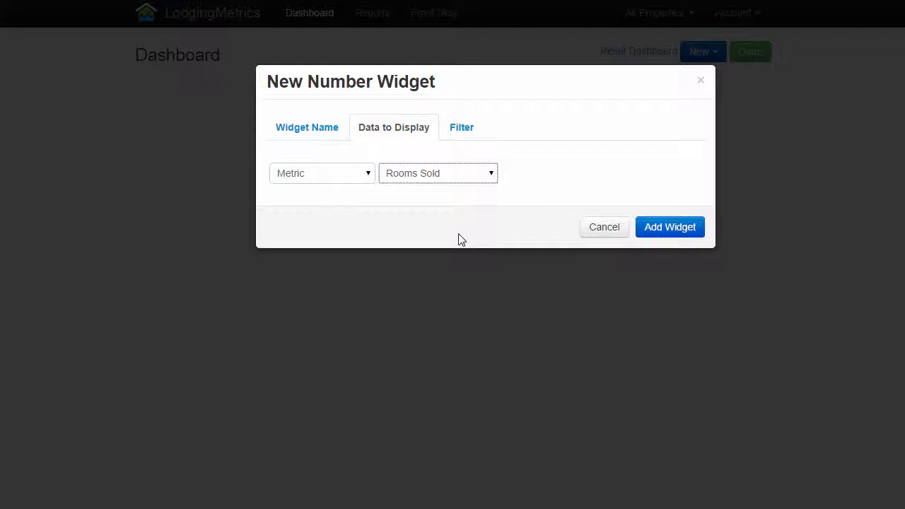
- Set the widget's filter to show data for Everything and add the widget to the dashboard
left_click(463, 135)
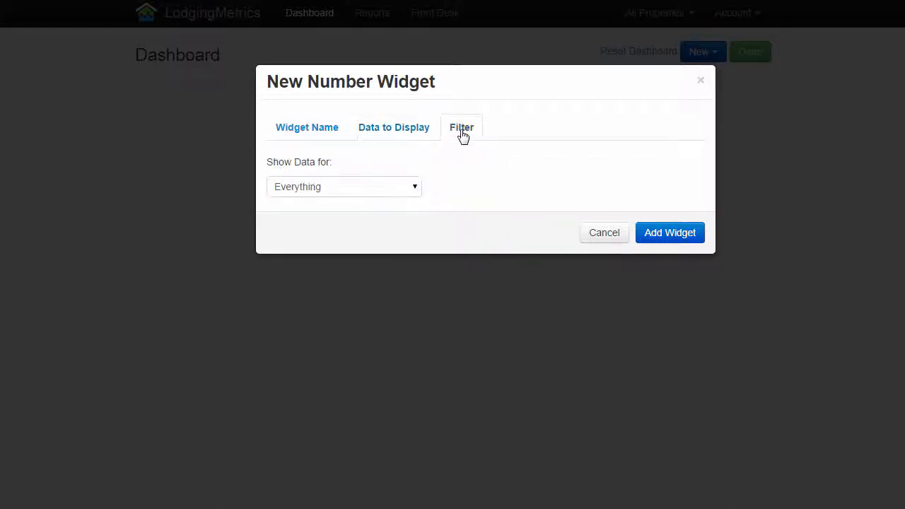
left_click(414, 192)
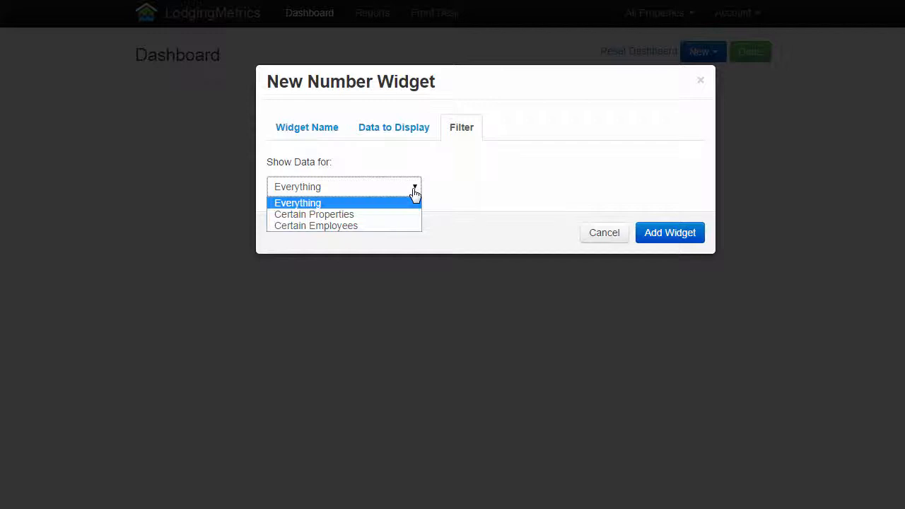
left_click(401, 205)
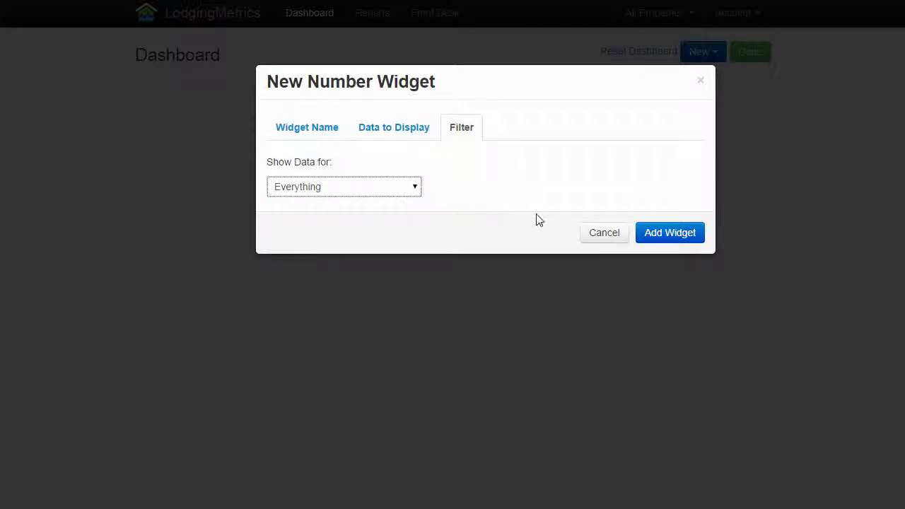
left_click(667, 236)
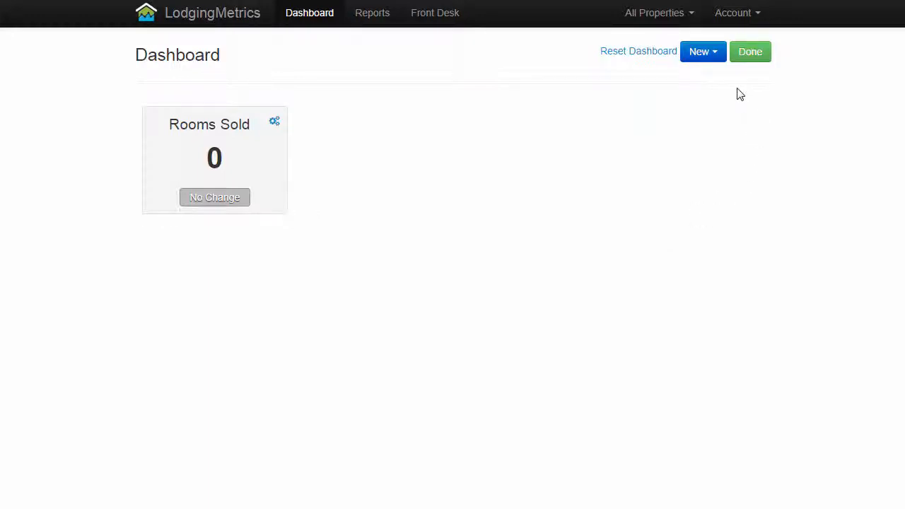
- Start another new number widget and name it "ADR"
left_click(716, 57)
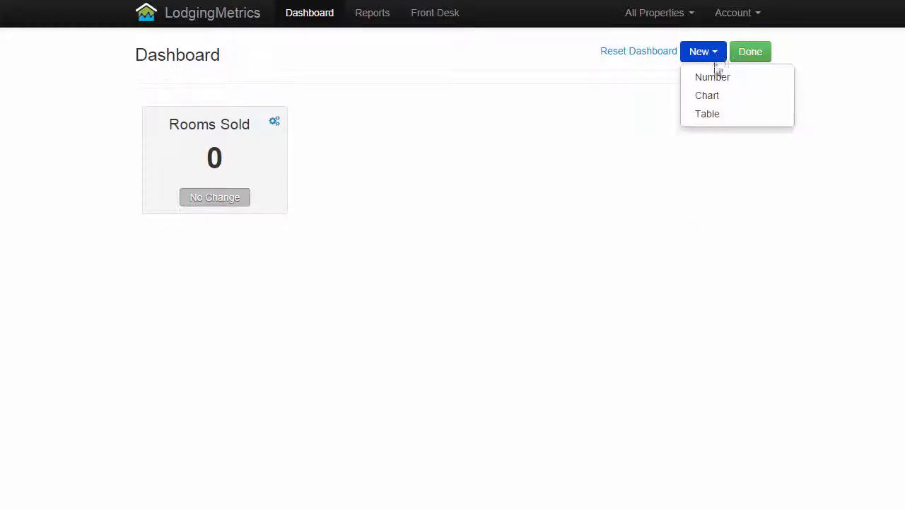
left_click(713, 78)
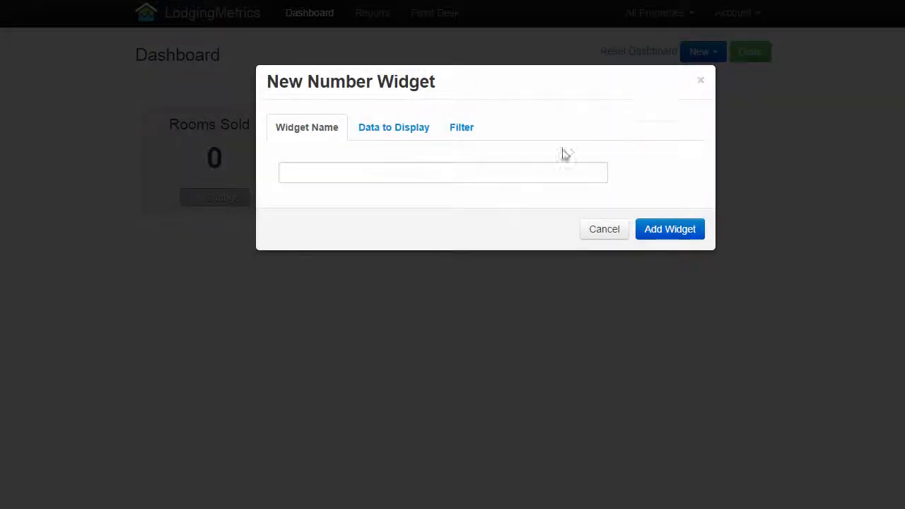
left_click(479, 171)
type("ADR")
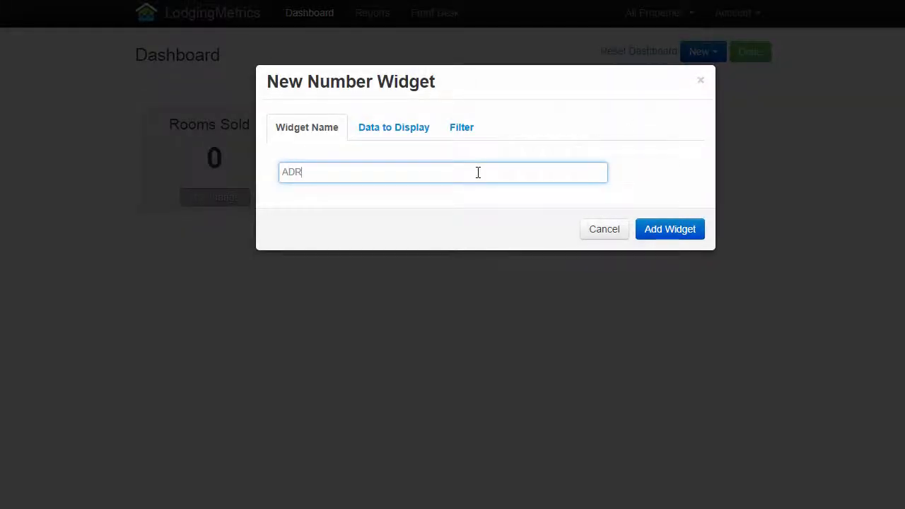
- Set the widget's data to the Average Metric of ADR and add it, leaving the filter on Everything
left_click(413, 133)
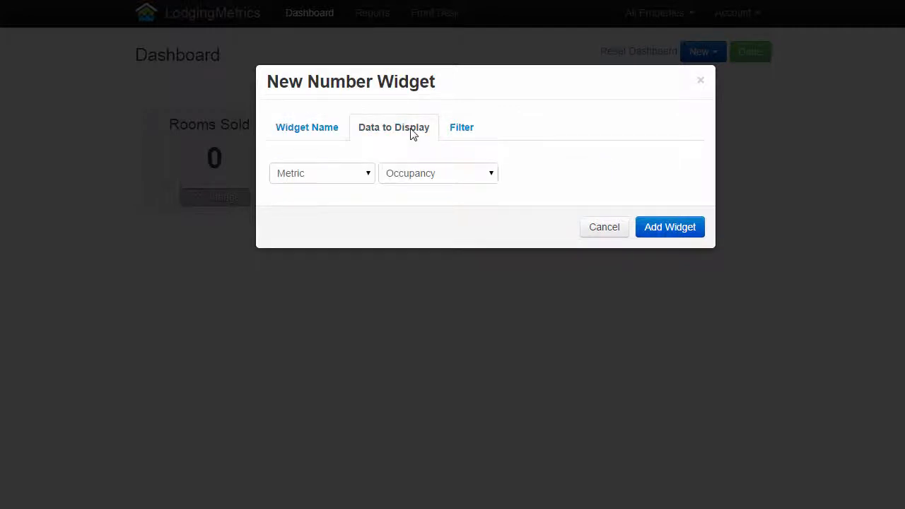
left_click(369, 177)
left_click(347, 203)
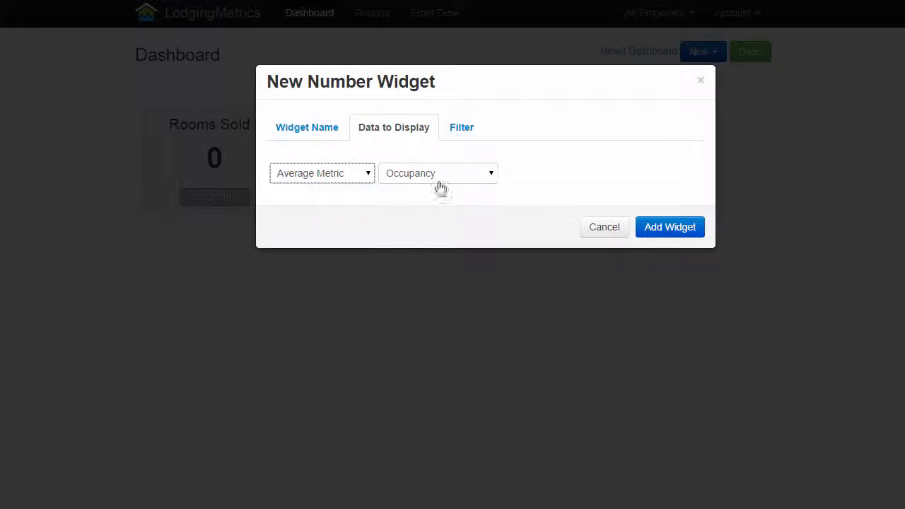
left_click(463, 180)
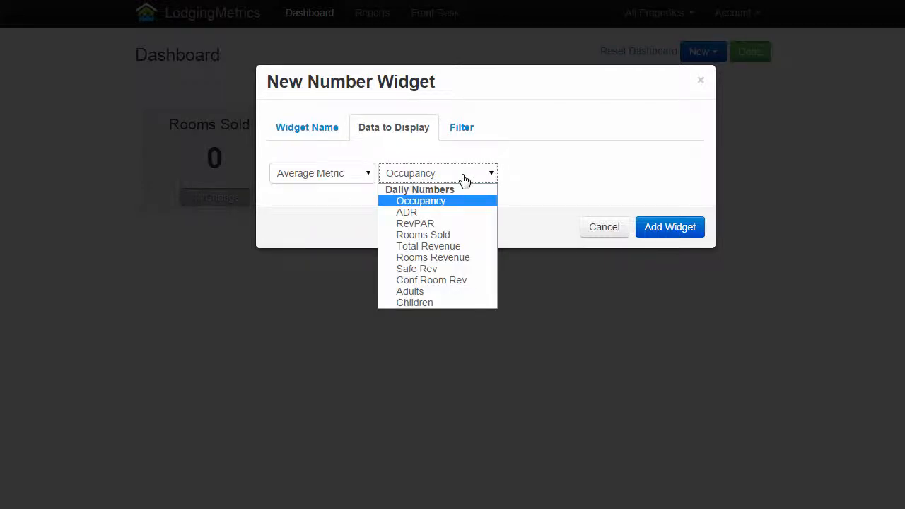
left_click(447, 213)
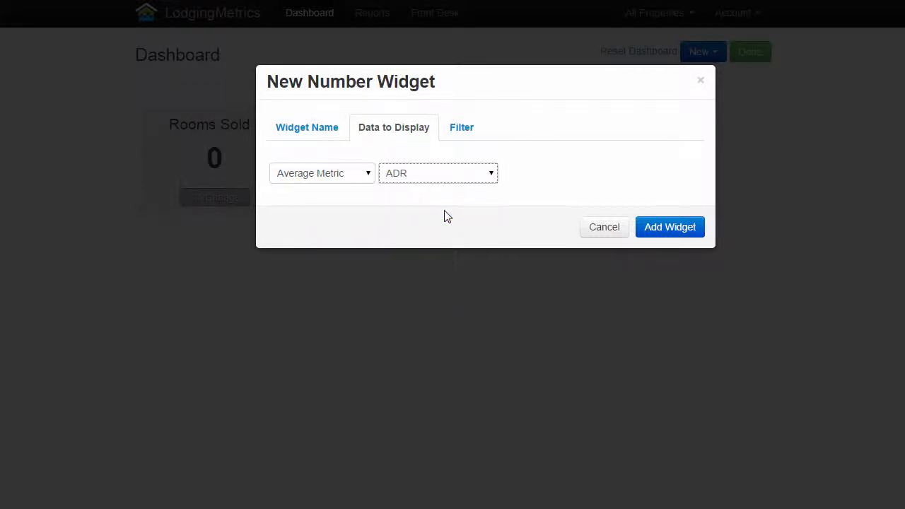
left_click(462, 133)
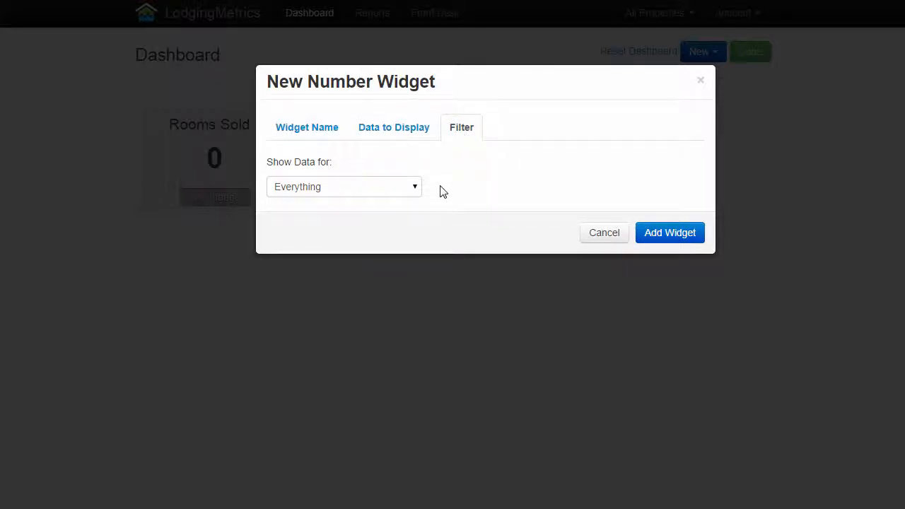
left_click(665, 236)
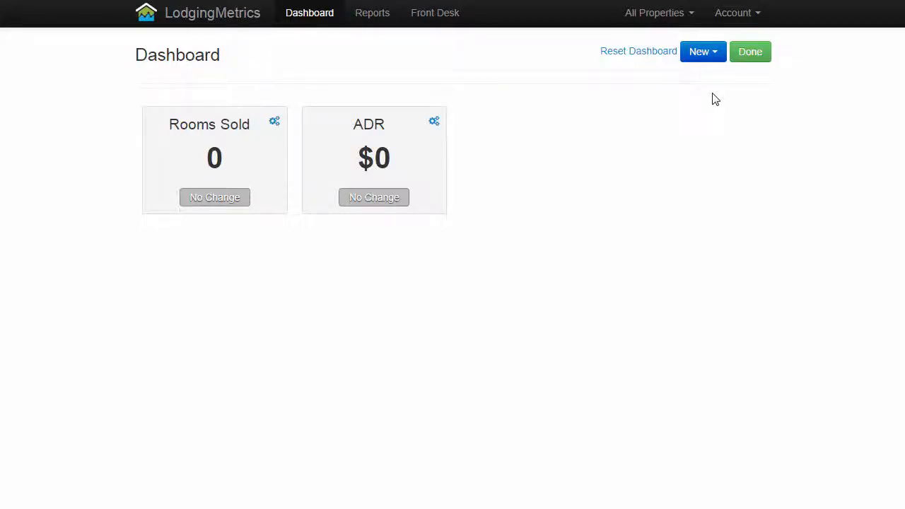
- Start a new chart widget and name it "Total Revenue"
left_click(713, 58)
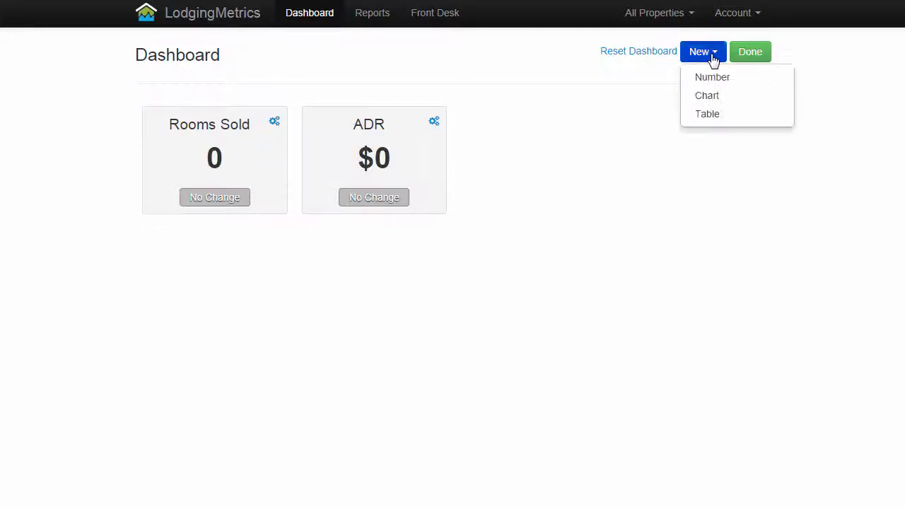
left_click(710, 96)
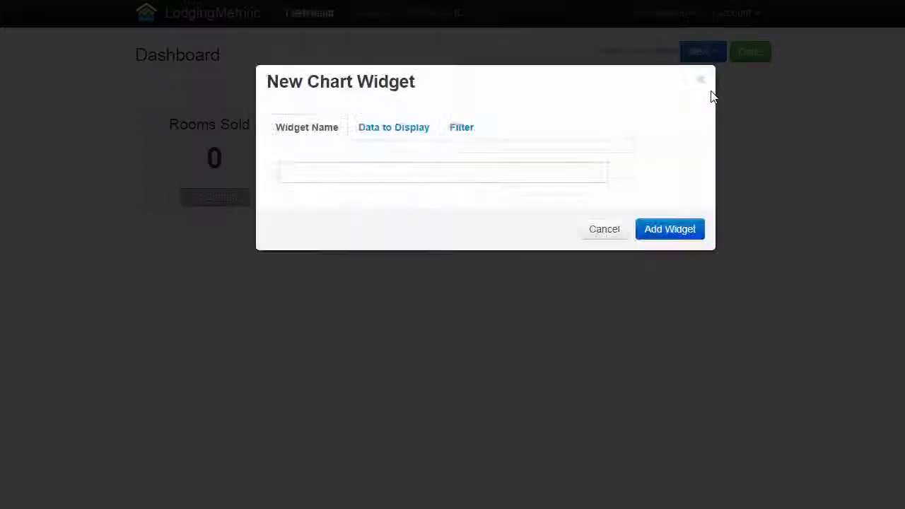
left_click(449, 173)
type("Total Revenue")
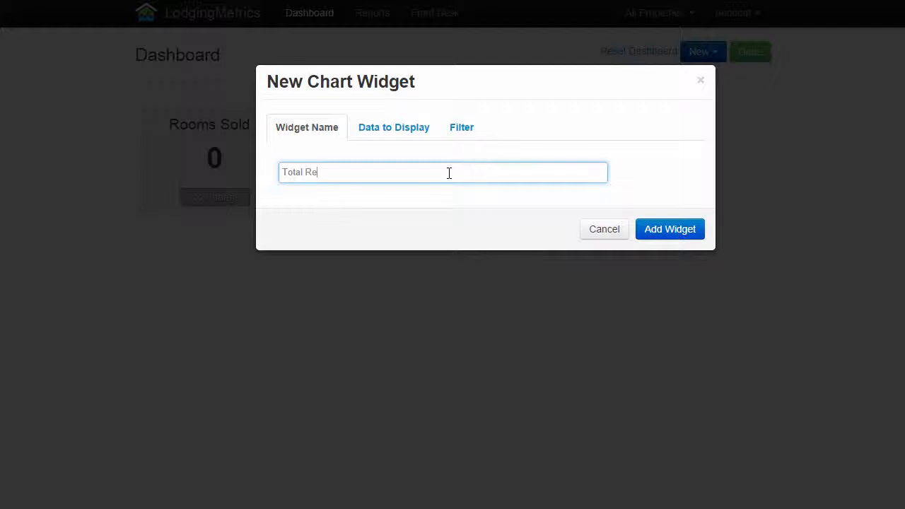
- Set the chart's data to the Total Revenue metric and add it, leaving the filter on Everything
left_click(406, 134)
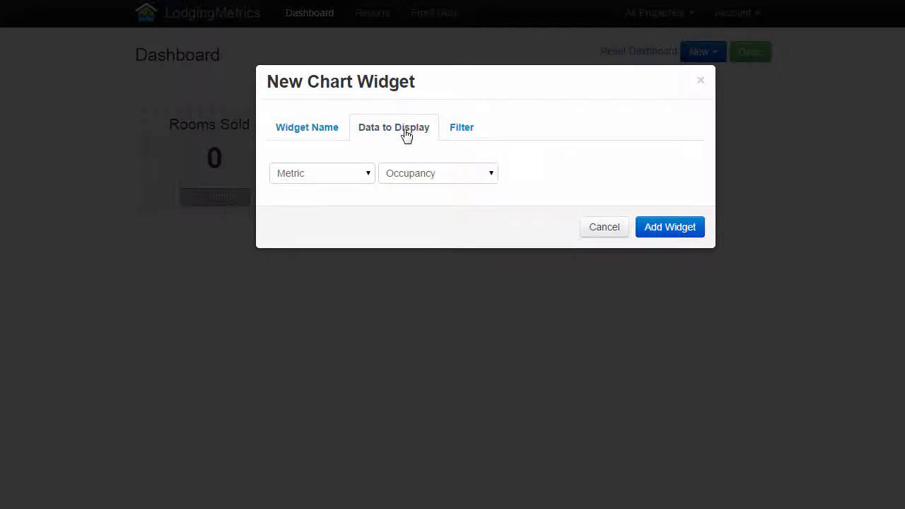
left_click(369, 176)
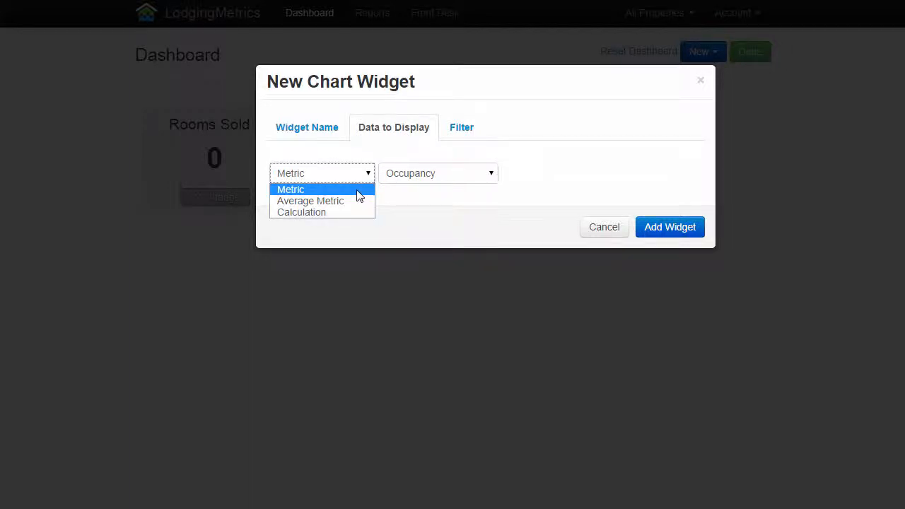
left_click(357, 190)
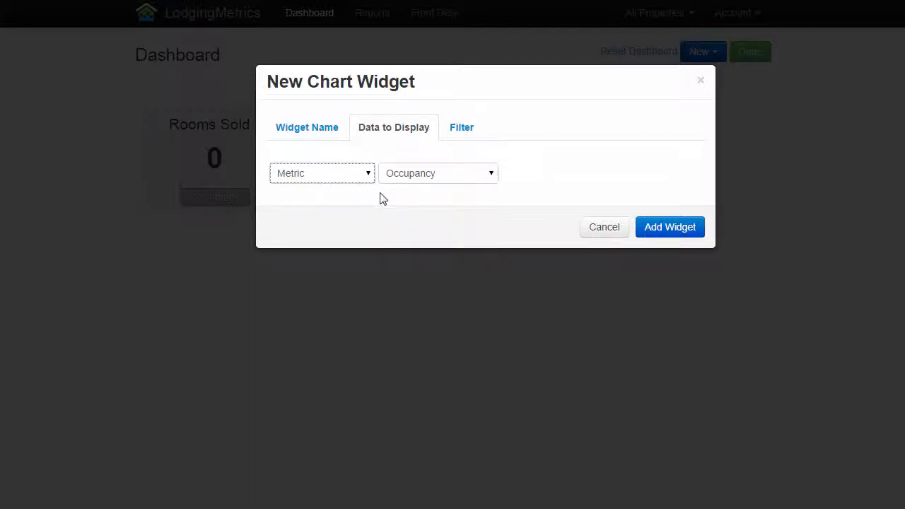
left_click(493, 178)
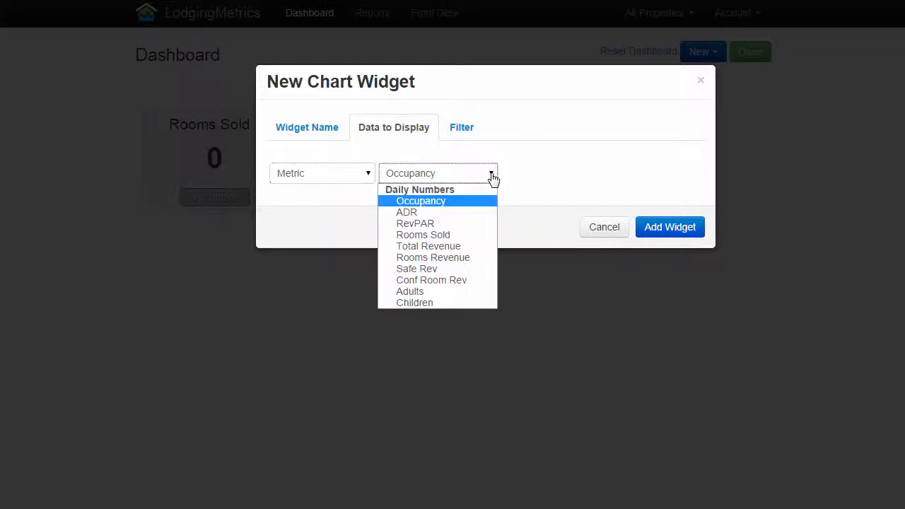
left_click(456, 246)
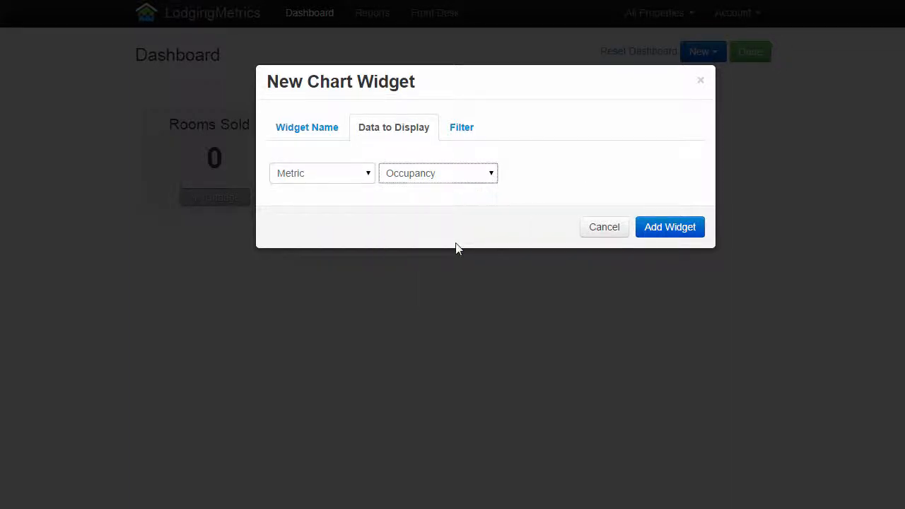
left_click(462, 131)
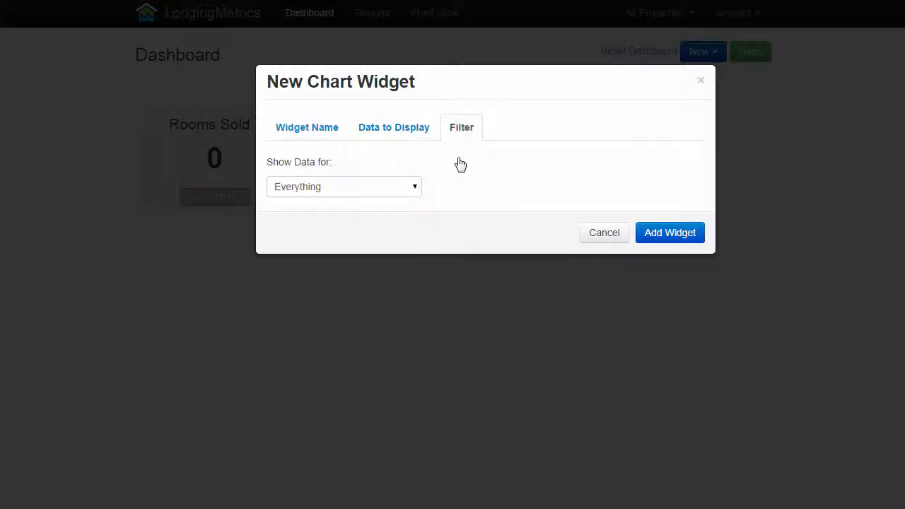
left_click(662, 233)
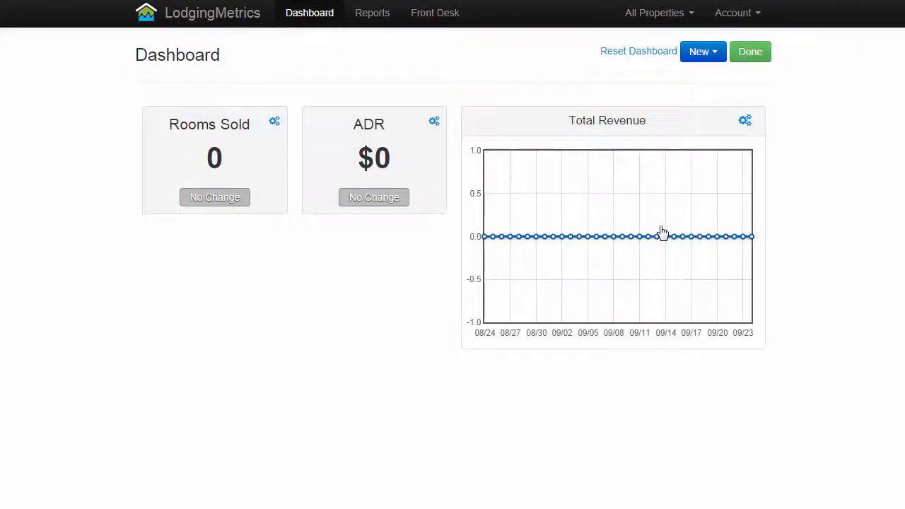
- Start a new table widget and name it "Revenue Sources"
left_click(718, 59)
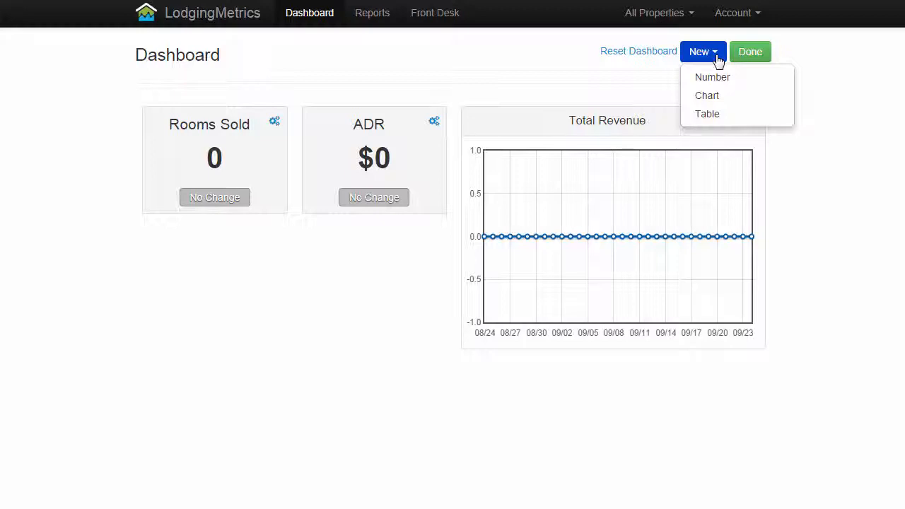
left_click(712, 116)
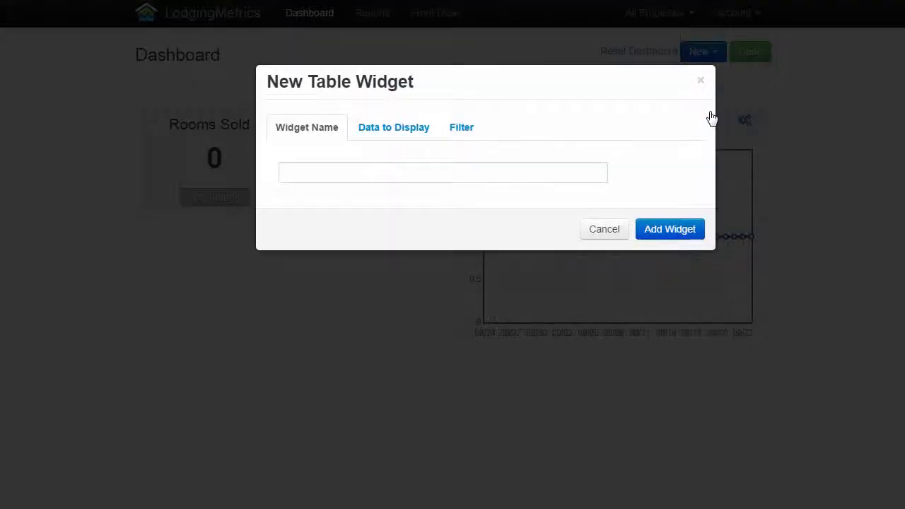
left_click(455, 174)
type("Revenue Sources")
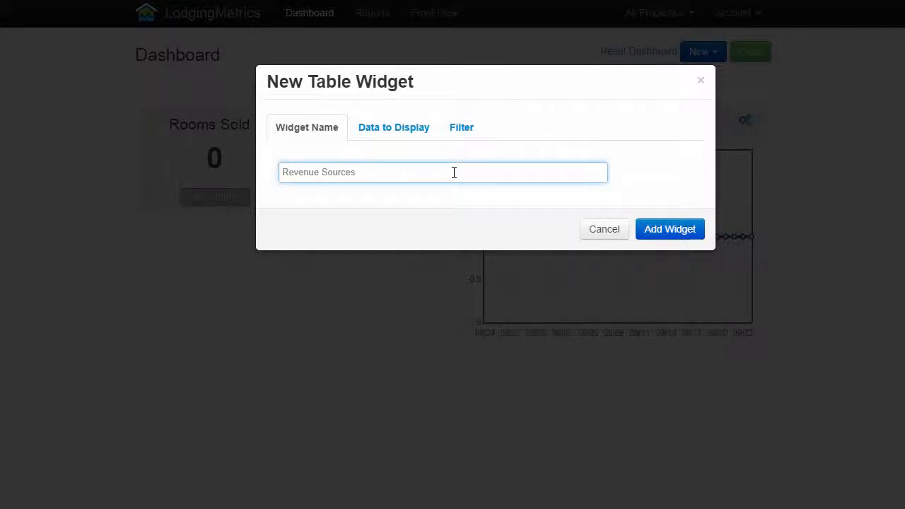
- Label the table's first data entry "Total Revenue" and assign it the Total Revenue metric
left_click(410, 133)
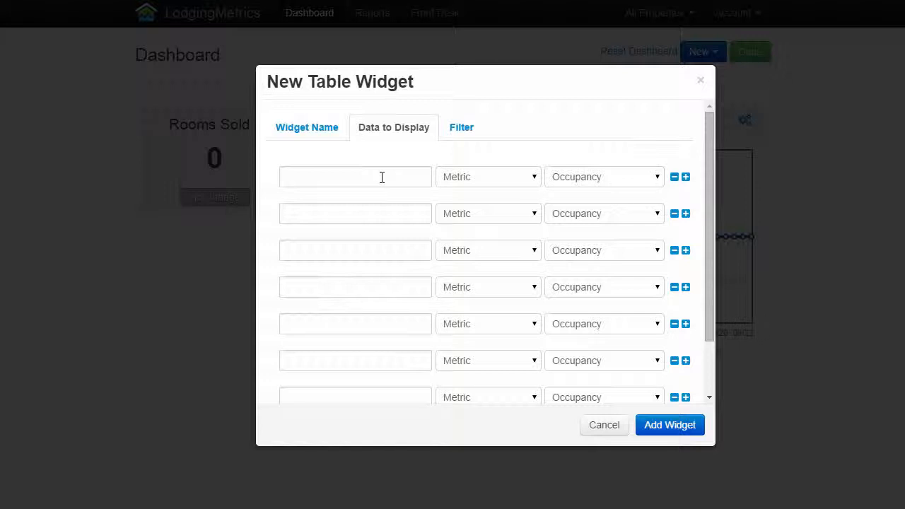
left_click(531, 177)
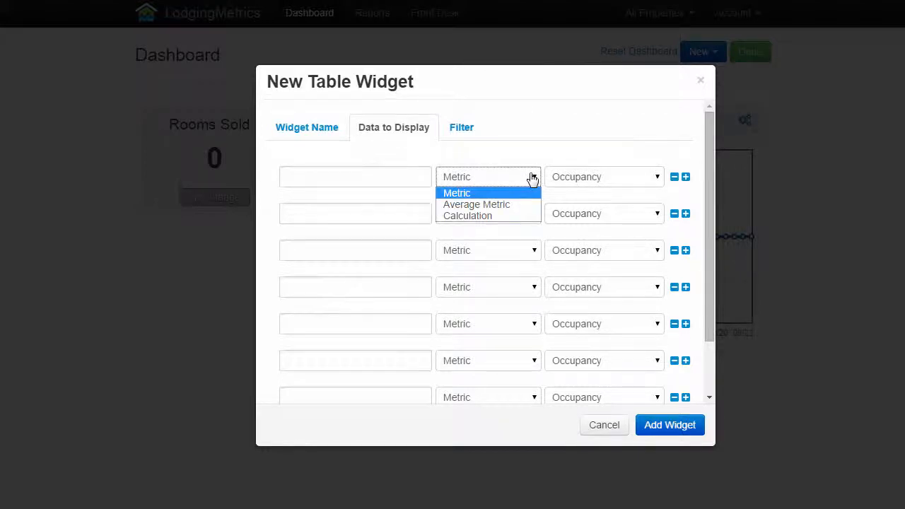
left_click(532, 176)
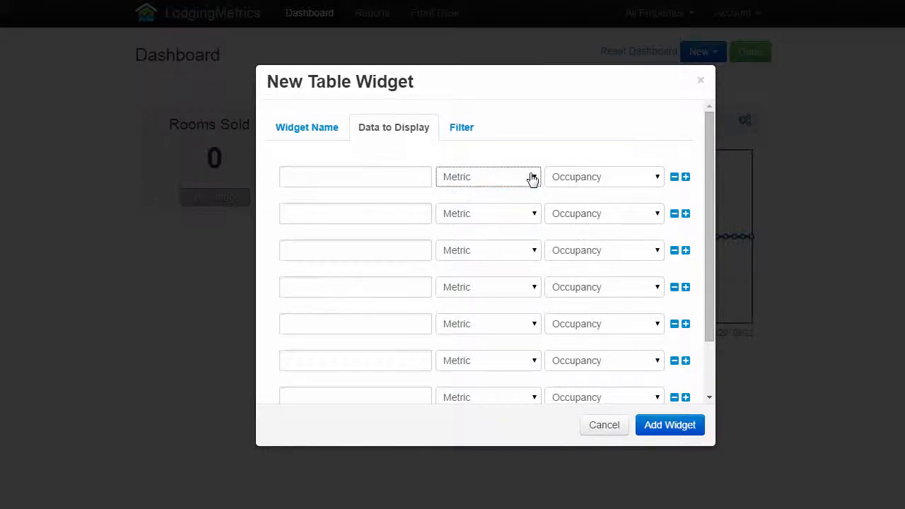
left_click(656, 178)
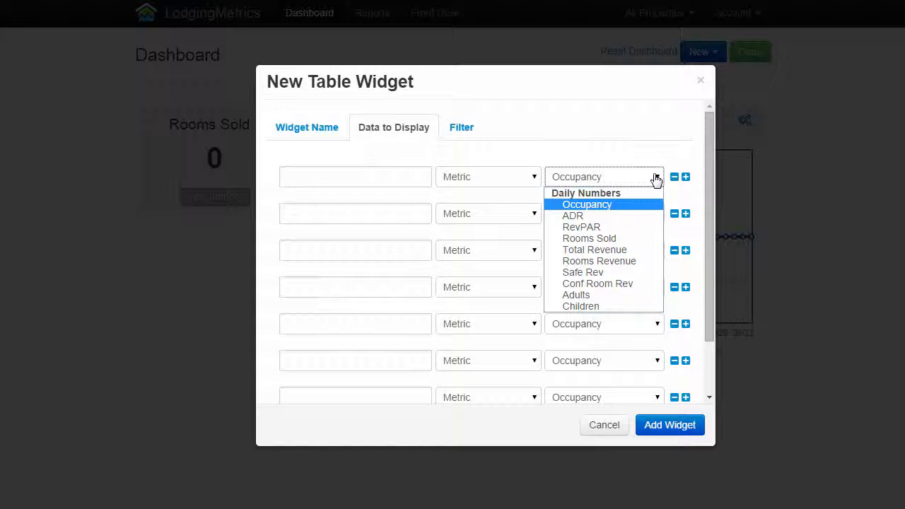
left_click(656, 178)
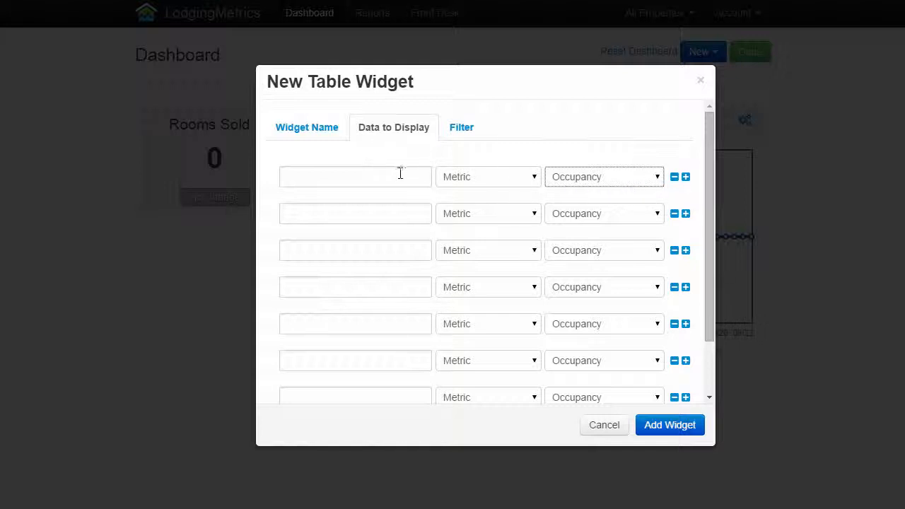
left_click(366, 178)
type("Total Revenue")
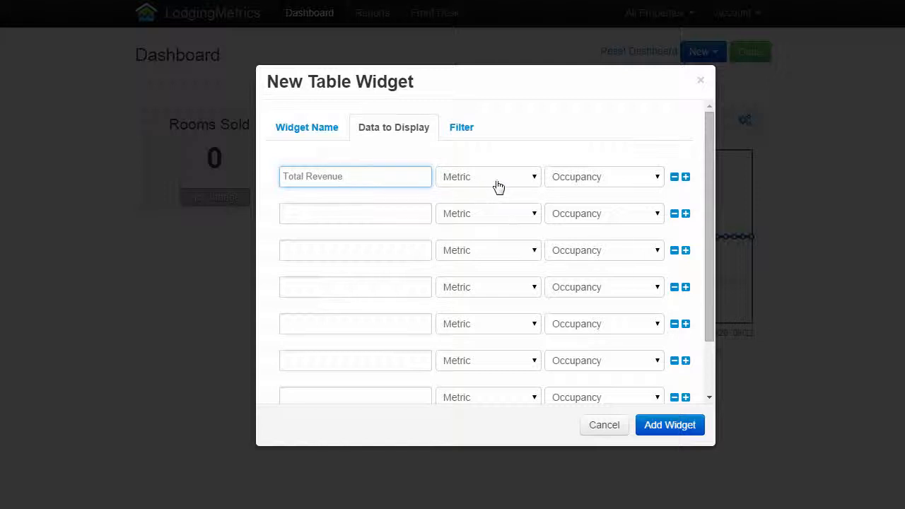
left_click(655, 181)
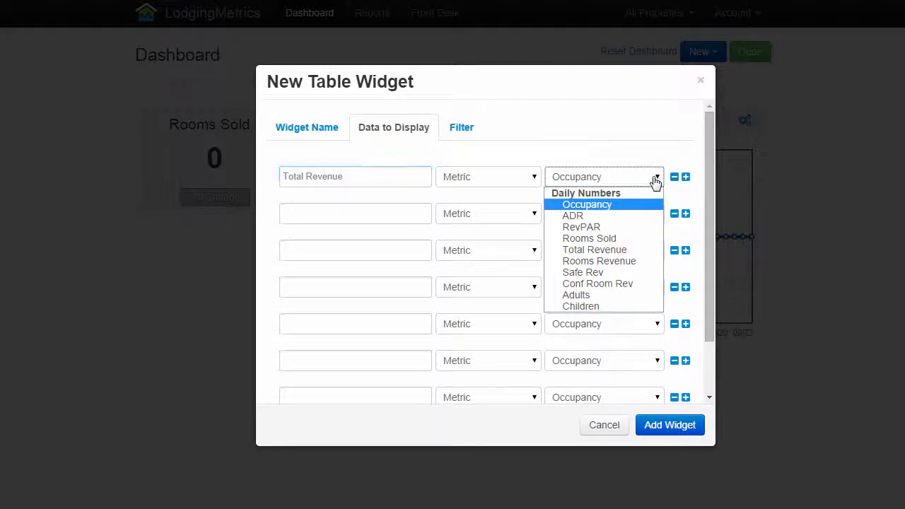
left_click(614, 250)
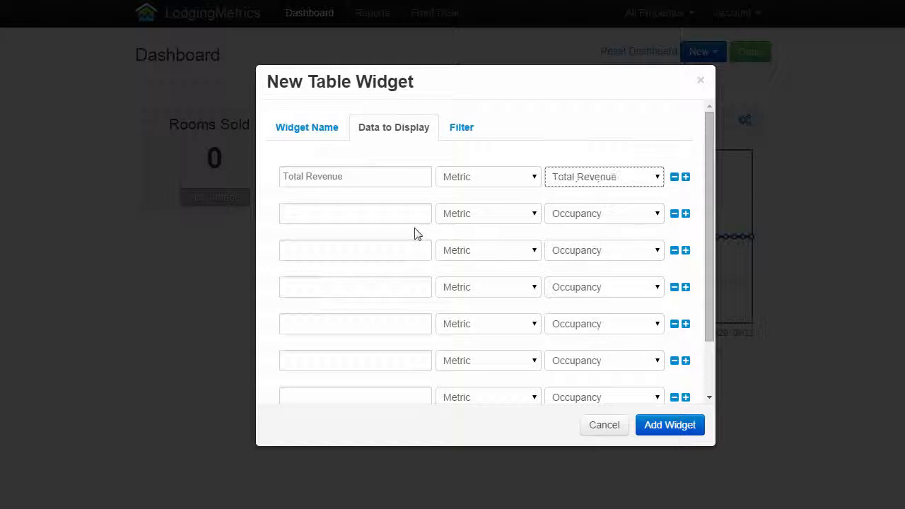
- Label the second data entry "Rooms Revenue" and assign it the Rooms Revenue metric
left_click(393, 214)
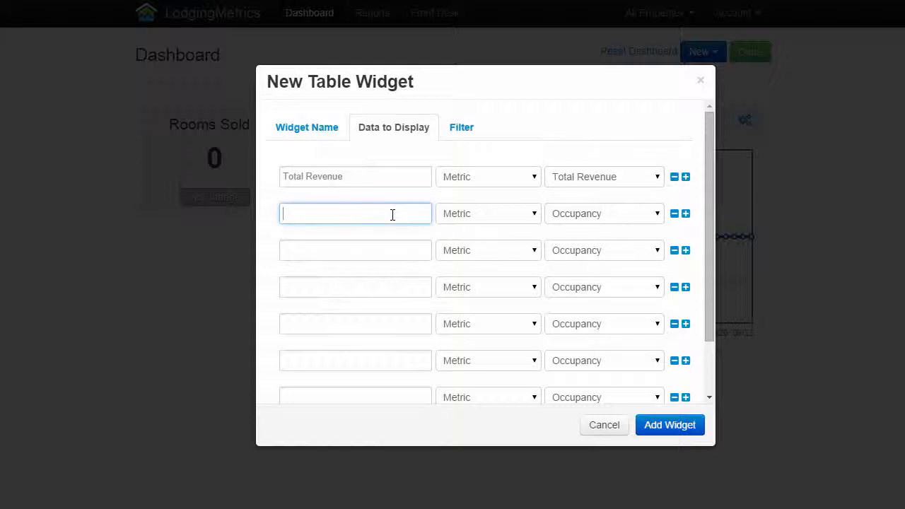
type("Rooms Revenue")
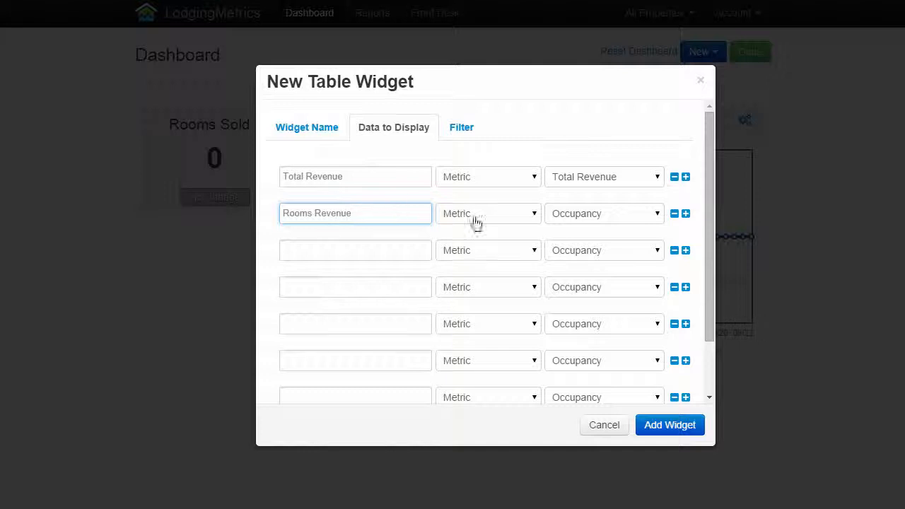
left_click(659, 215)
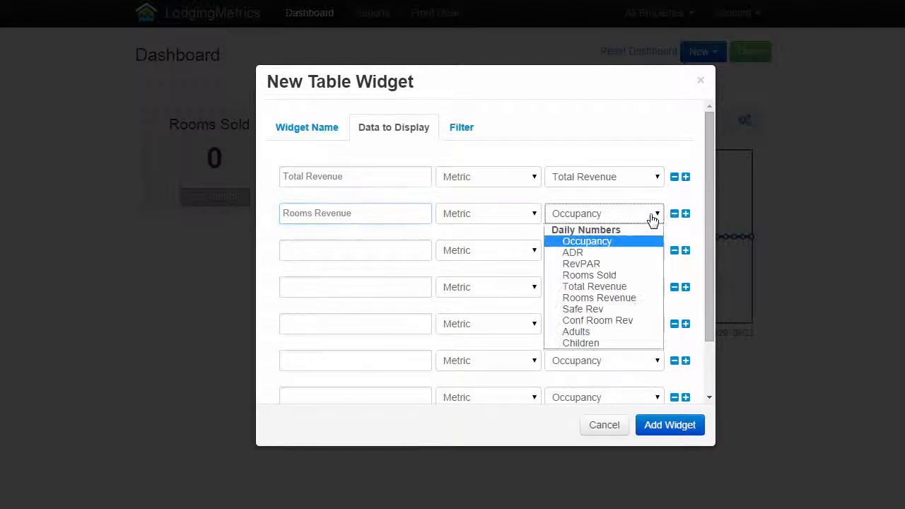
left_click(616, 297)
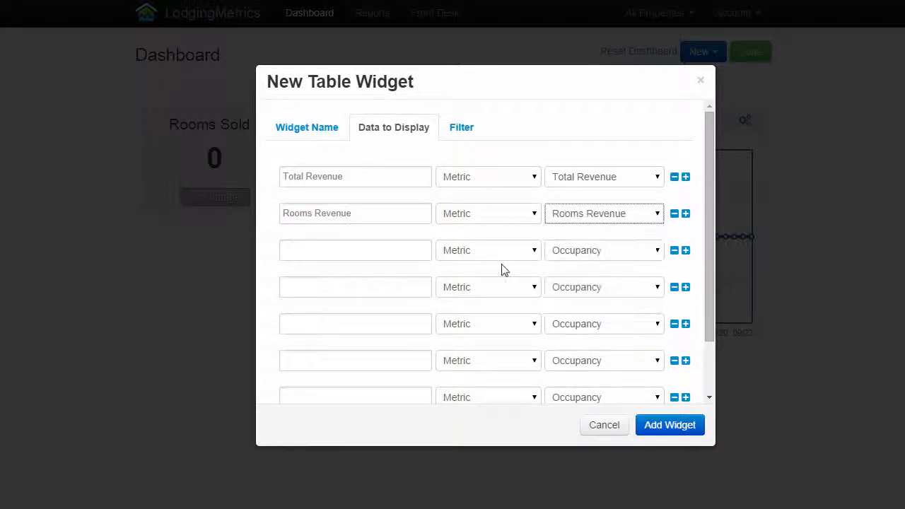
- Fill the next two data entries: "Safe Revenue" with the Safe Rev metric and "Conf Room Rev" with the Conf Room Rev metric
left_click(404, 253)
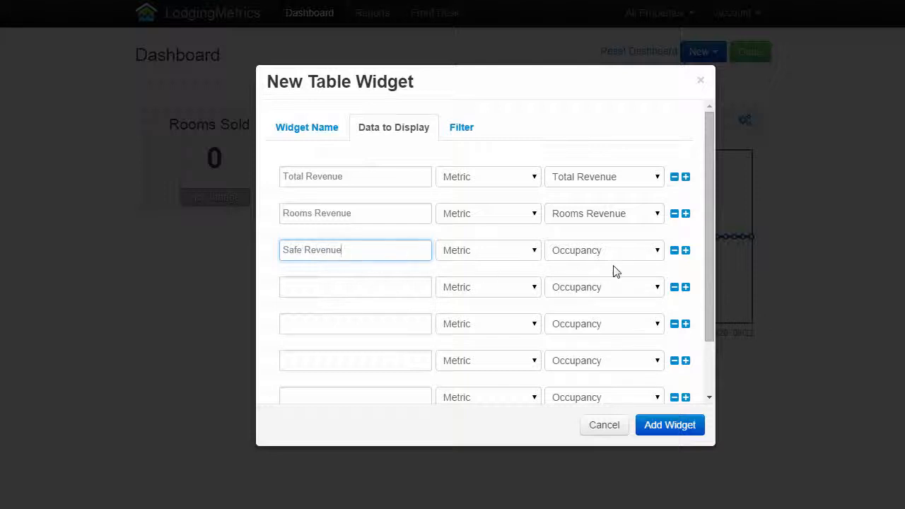
left_click(641, 254)
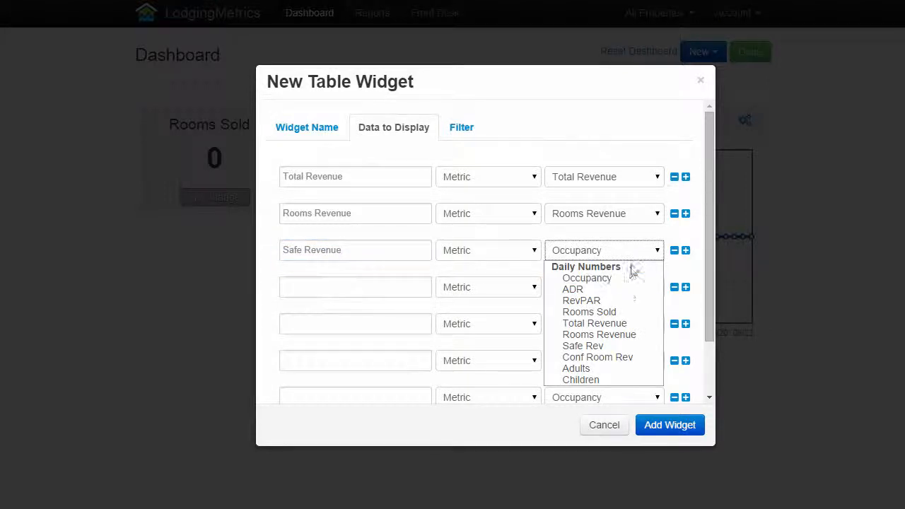
left_click(596, 347)
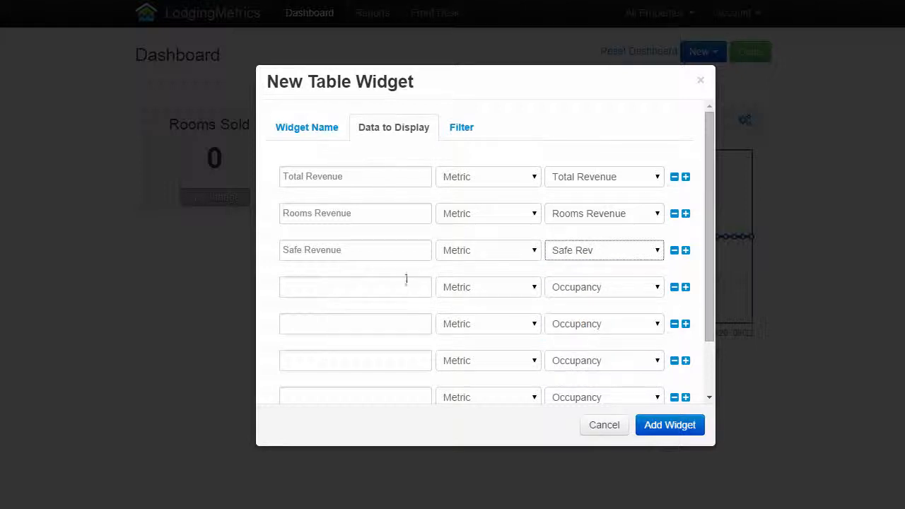
left_click(392, 286)
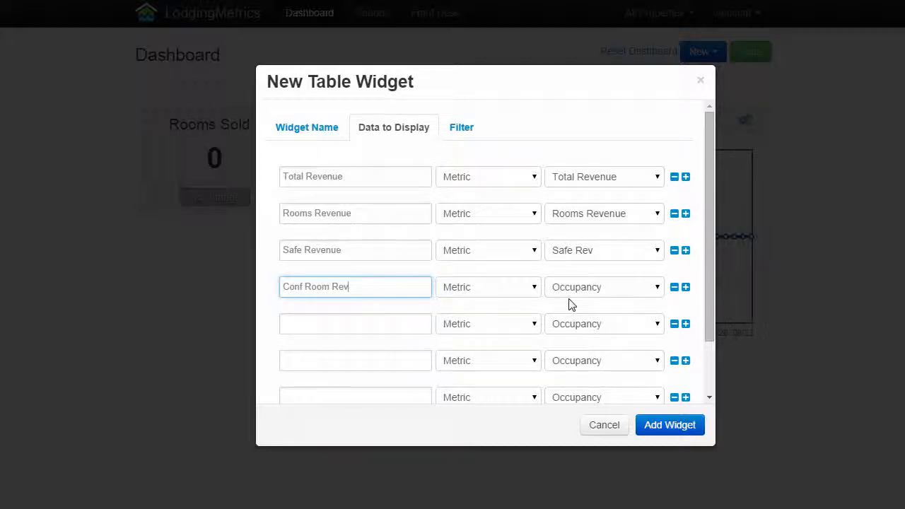
left_click(651, 290)
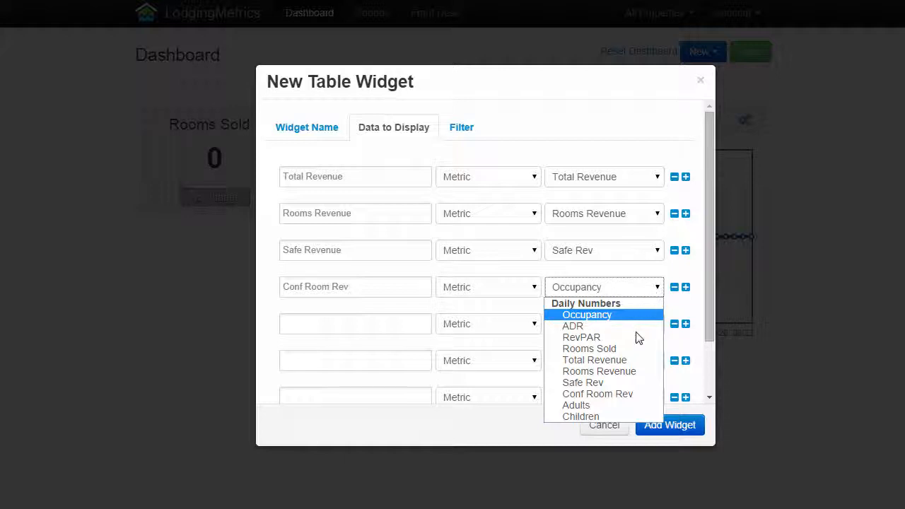
left_click(615, 395)
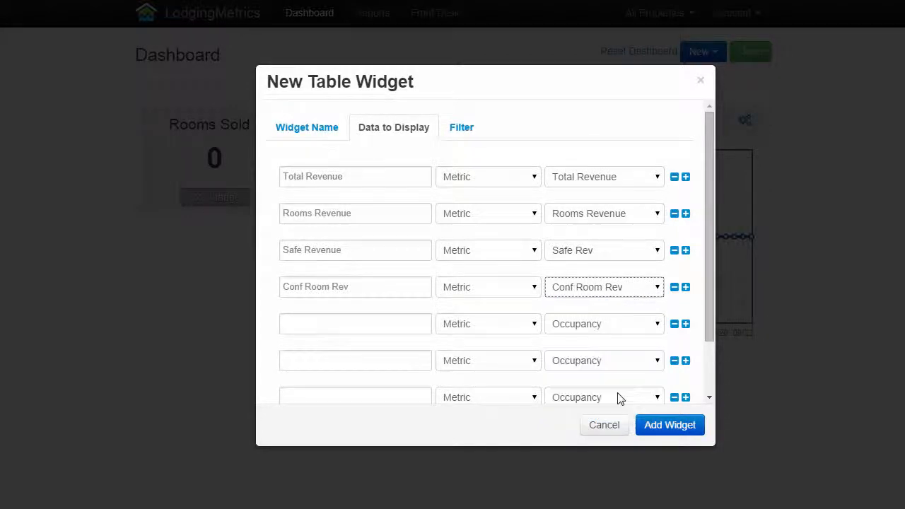
- Remove the unused blank data entries and add the table widget, leaving the filter on Everything
left_click(675, 325)
left_click(675, 326)
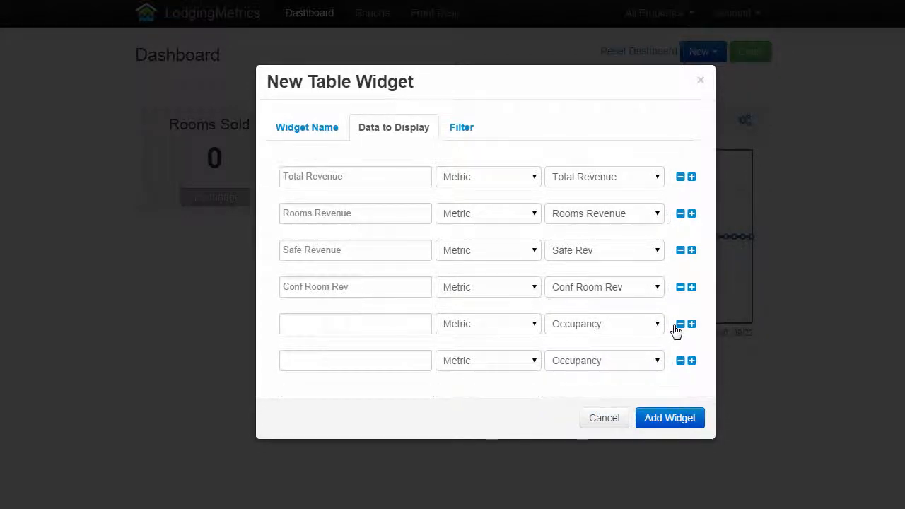
left_click(681, 326)
left_click(681, 325)
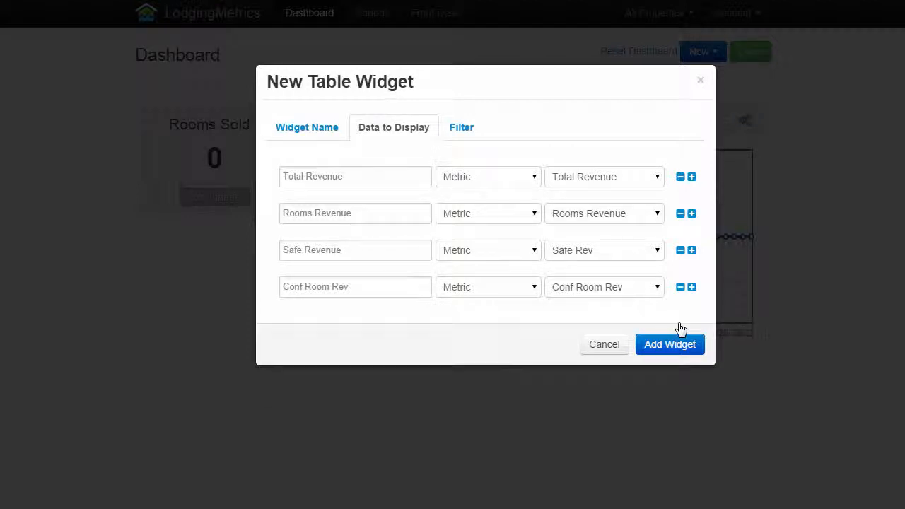
left_click(465, 133)
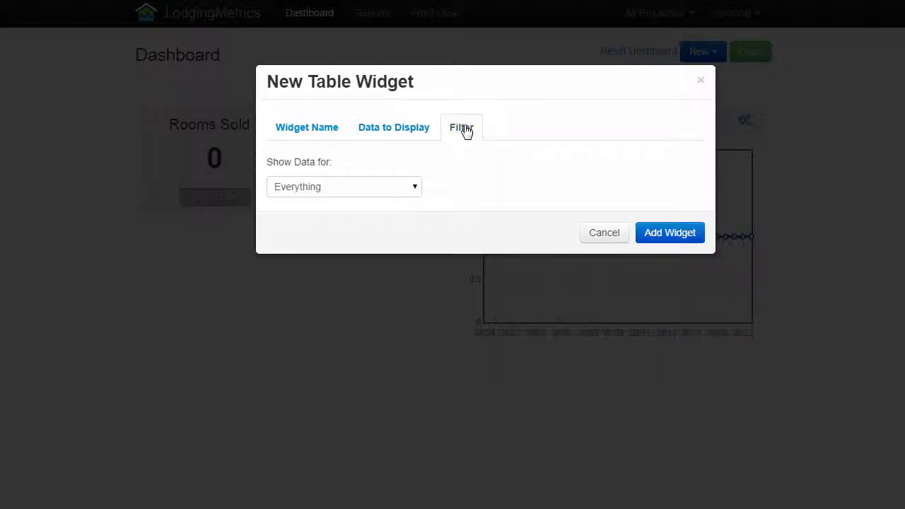
left_click(662, 236)
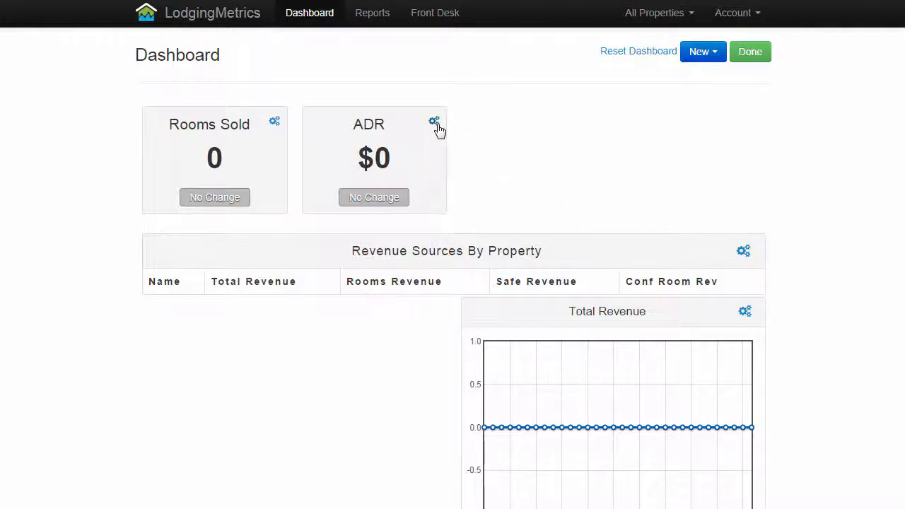
- Rearrange the number widgets so that ADR comes before Rooms Sold
left_click_drag(437, 128, 243, 269)
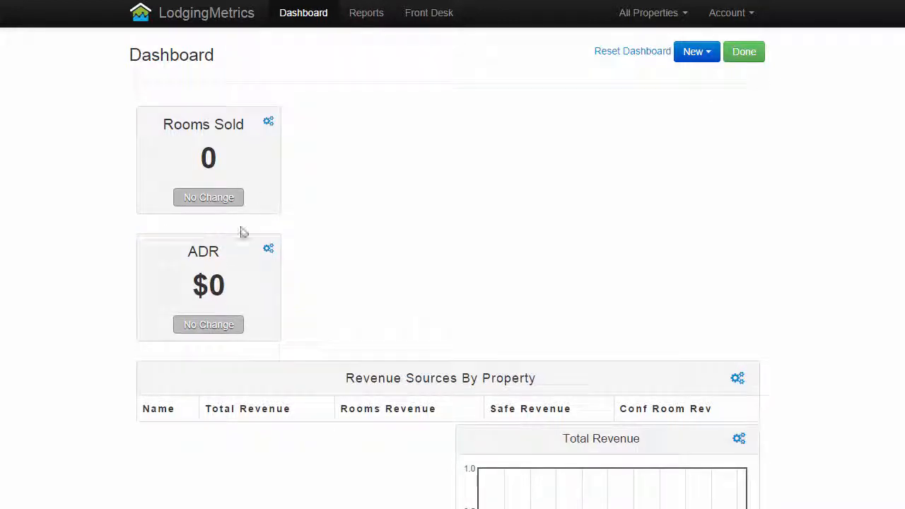
left_click_drag(269, 127, 375, 151)
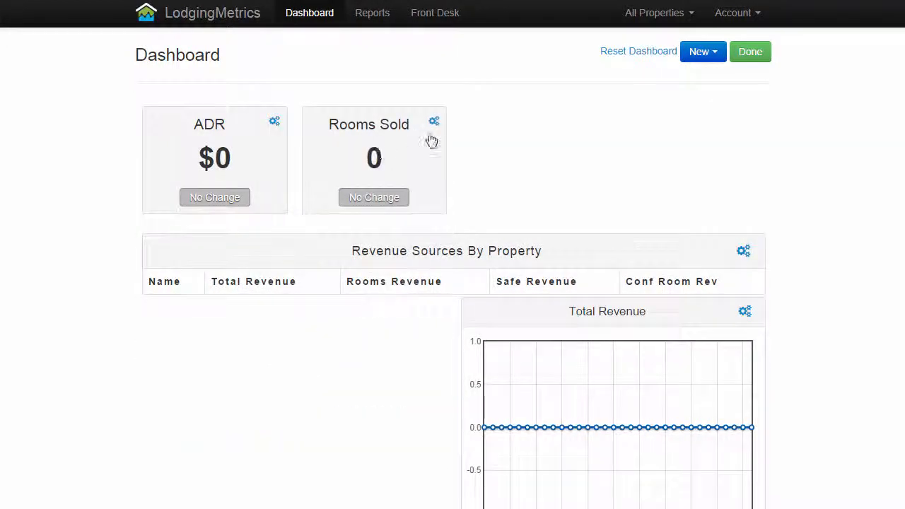
- Review the Rooms Sold widget's edit settings and close them without changing anything
left_click(435, 124)
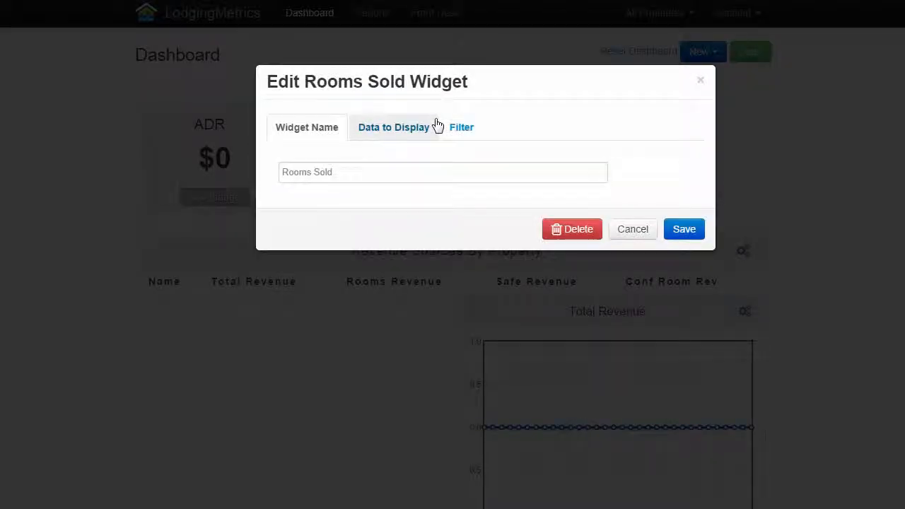
left_click(684, 231)
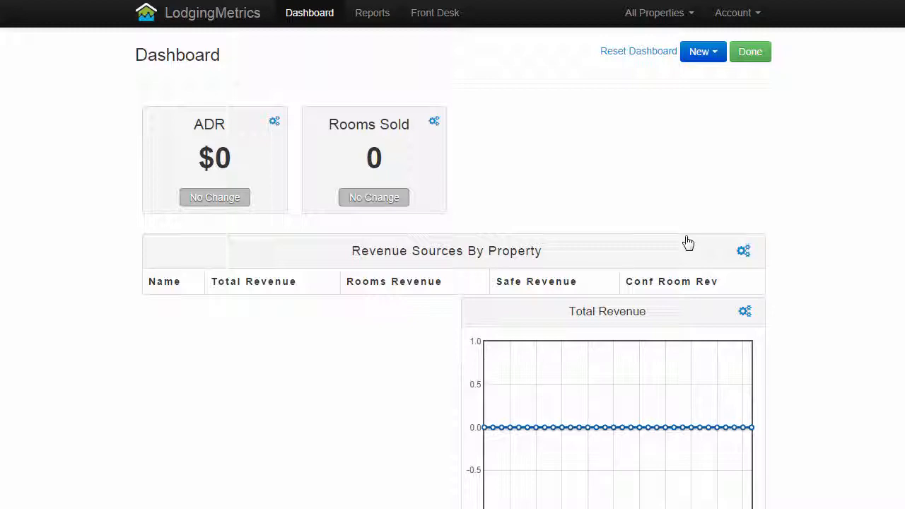
left_click(435, 122)
left_click(625, 234)
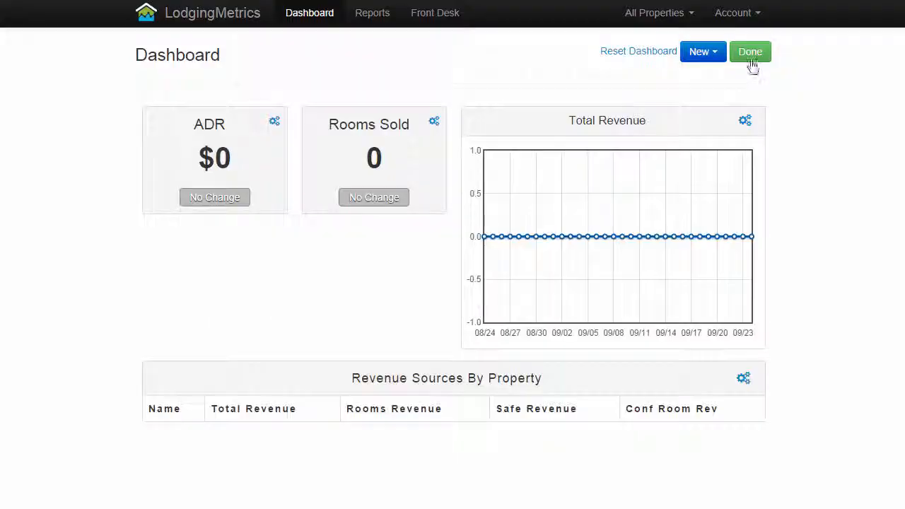
- Finish editing the dashboard and display its monthly data for the Comfort Suites property
left_click(753, 61)
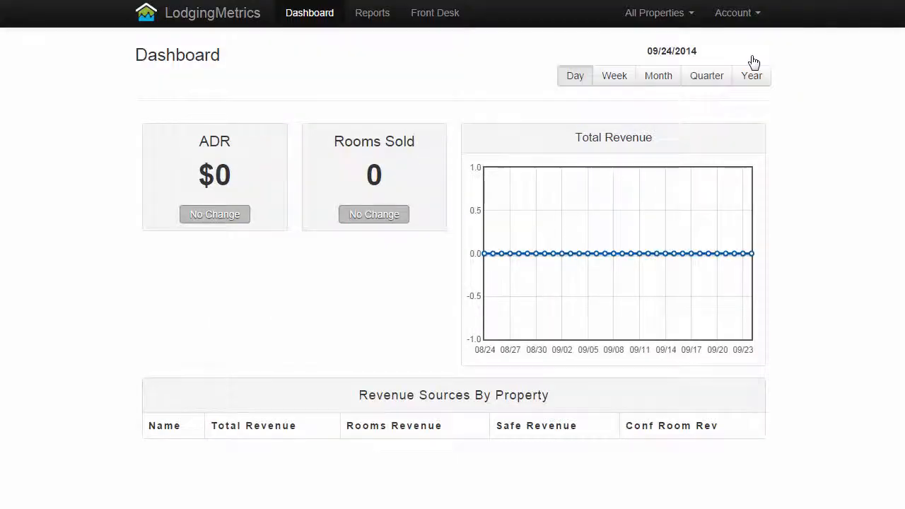
left_click(663, 78)
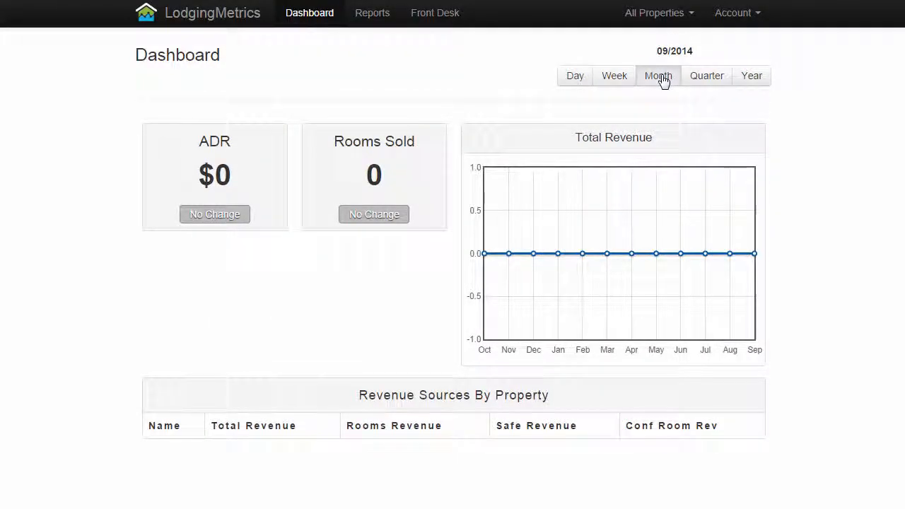
left_click(685, 17)
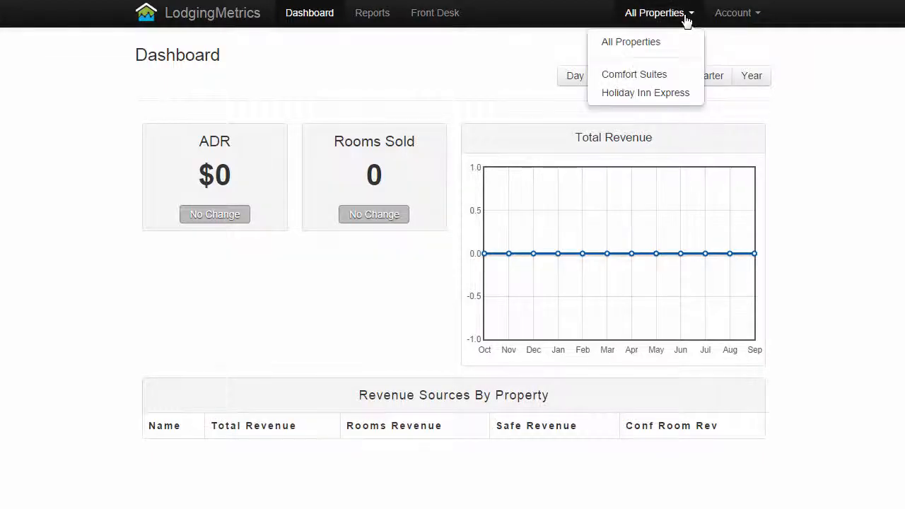
left_click(649, 75)
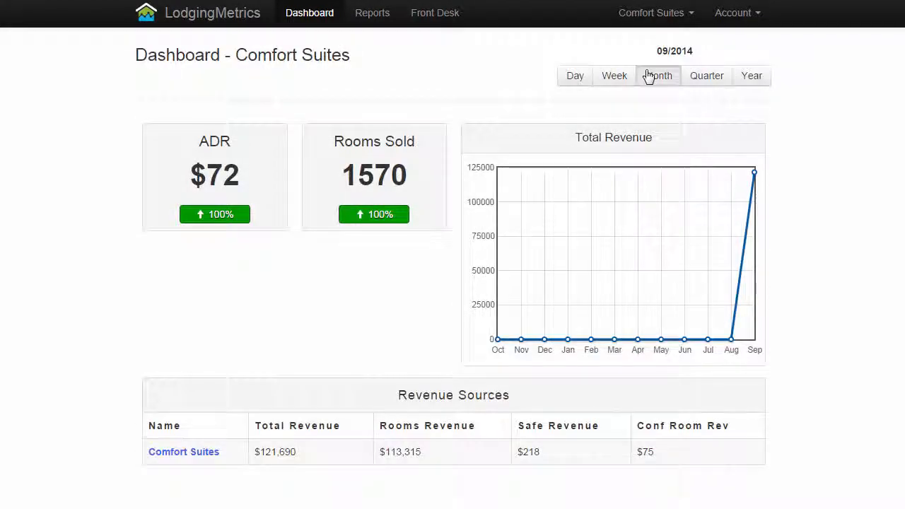